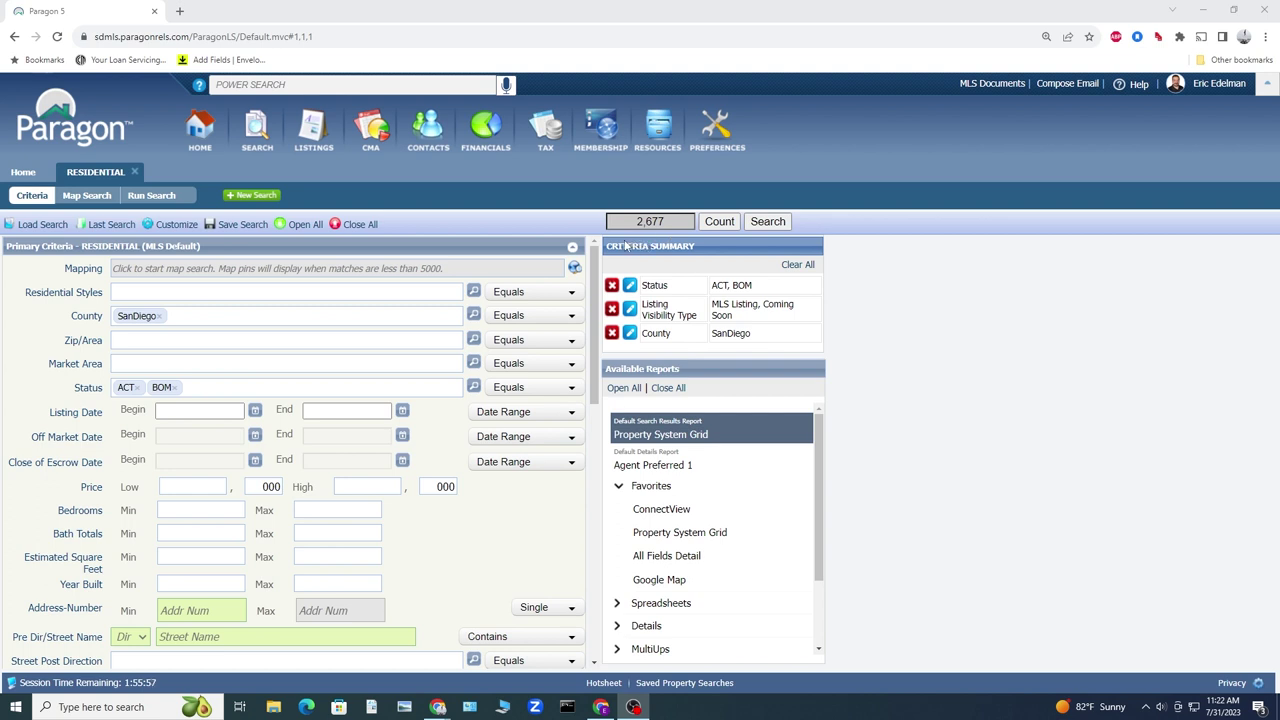
Replace the San Diego county criterion with zip code 92131
{"action": "left_click", "coordinate": [159, 316]}
{"action": "left_click", "coordinate": [161, 338]}
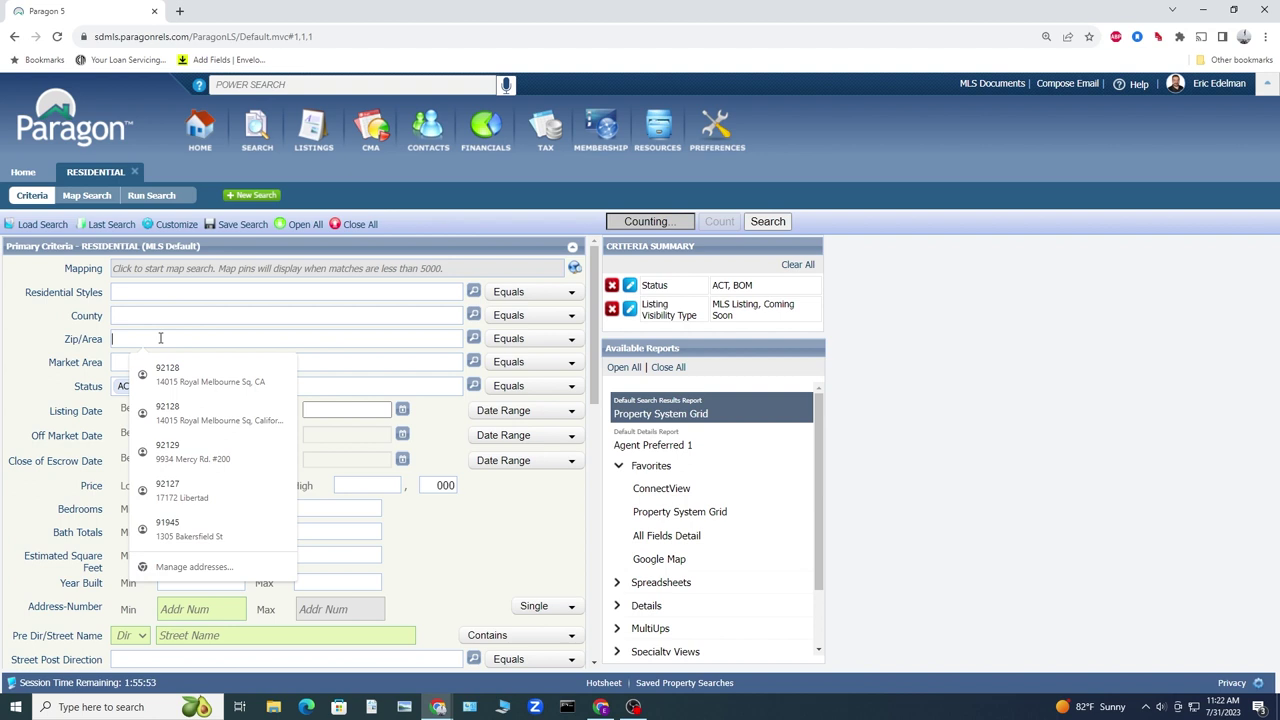
{"action": "type", "text": "92131"}
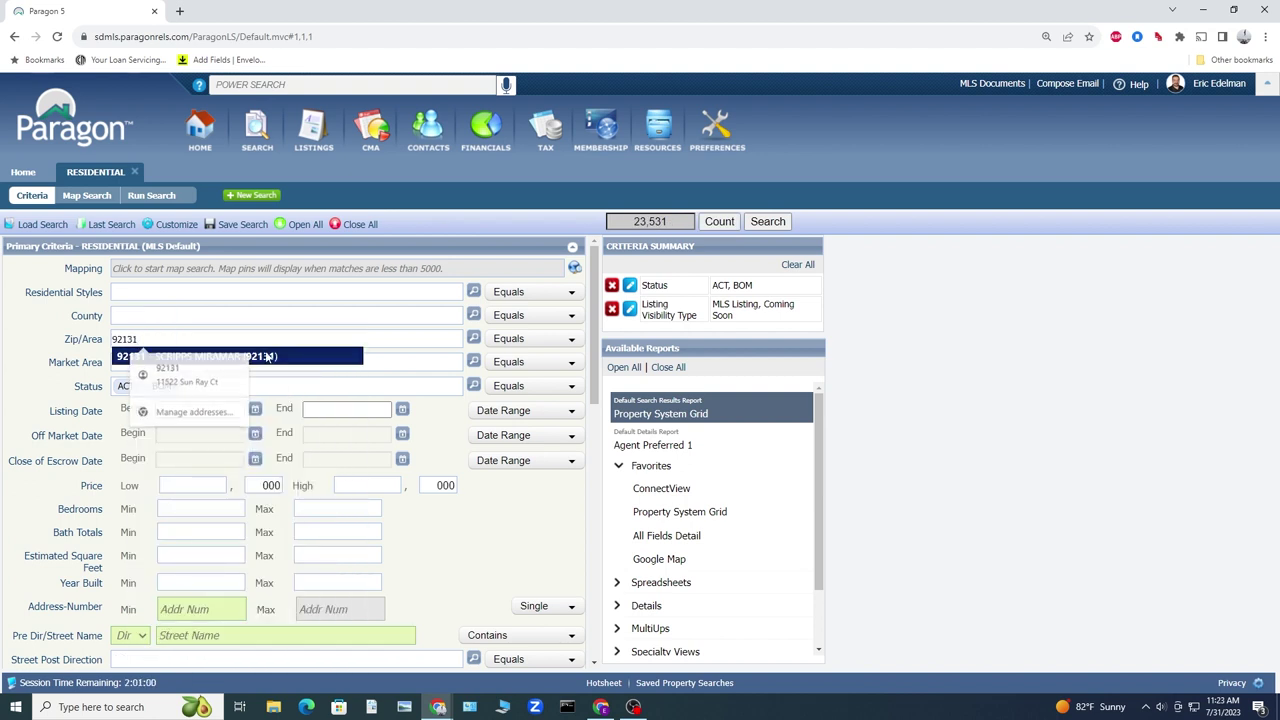
{"action": "left_click", "coordinate": [207, 360]}
Add PEND and SOLD statuses and limit close of escrow to 30 days back
{"action": "type", "text": "pen"}
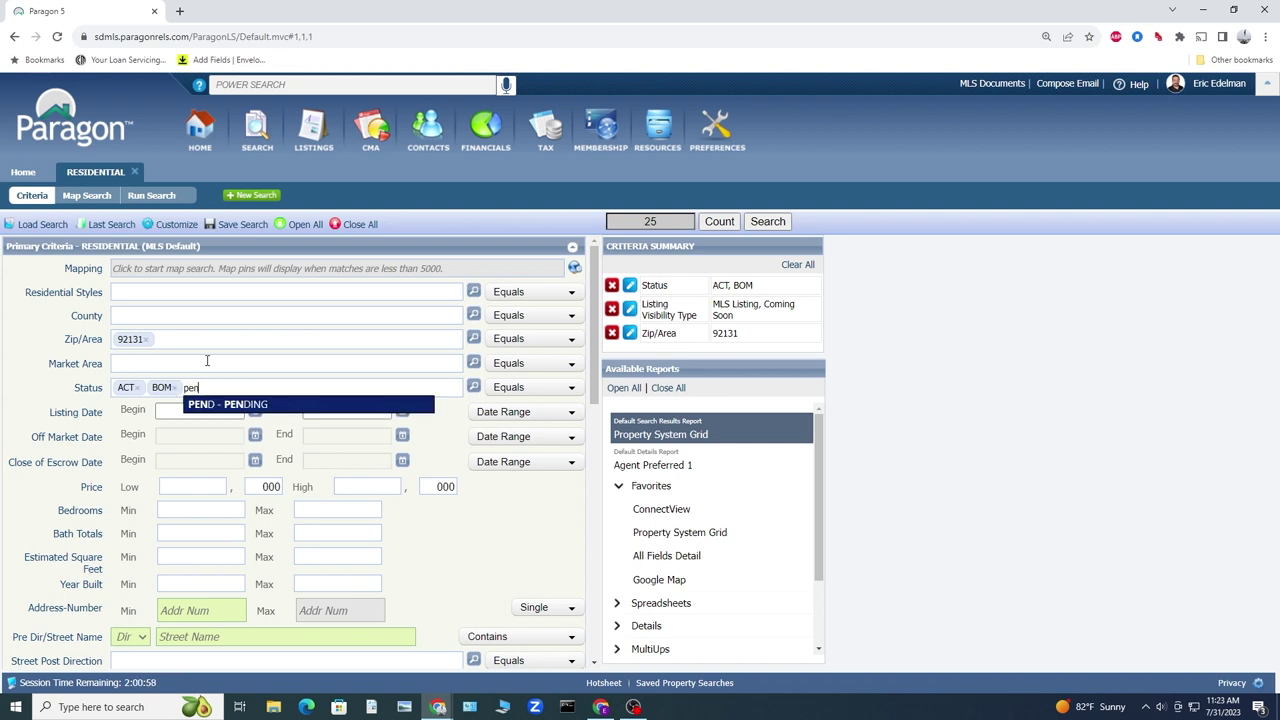
{"action": "key", "text": "Return"}
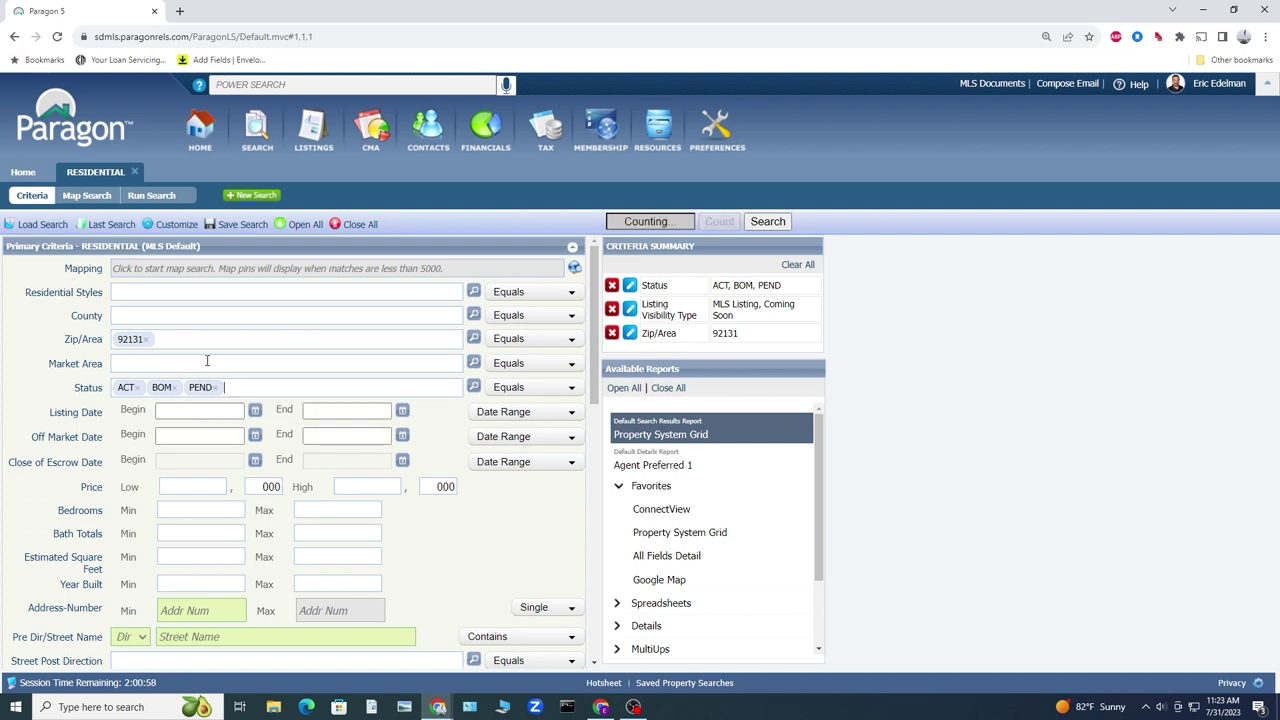
{"action": "type", "text": "solc"}
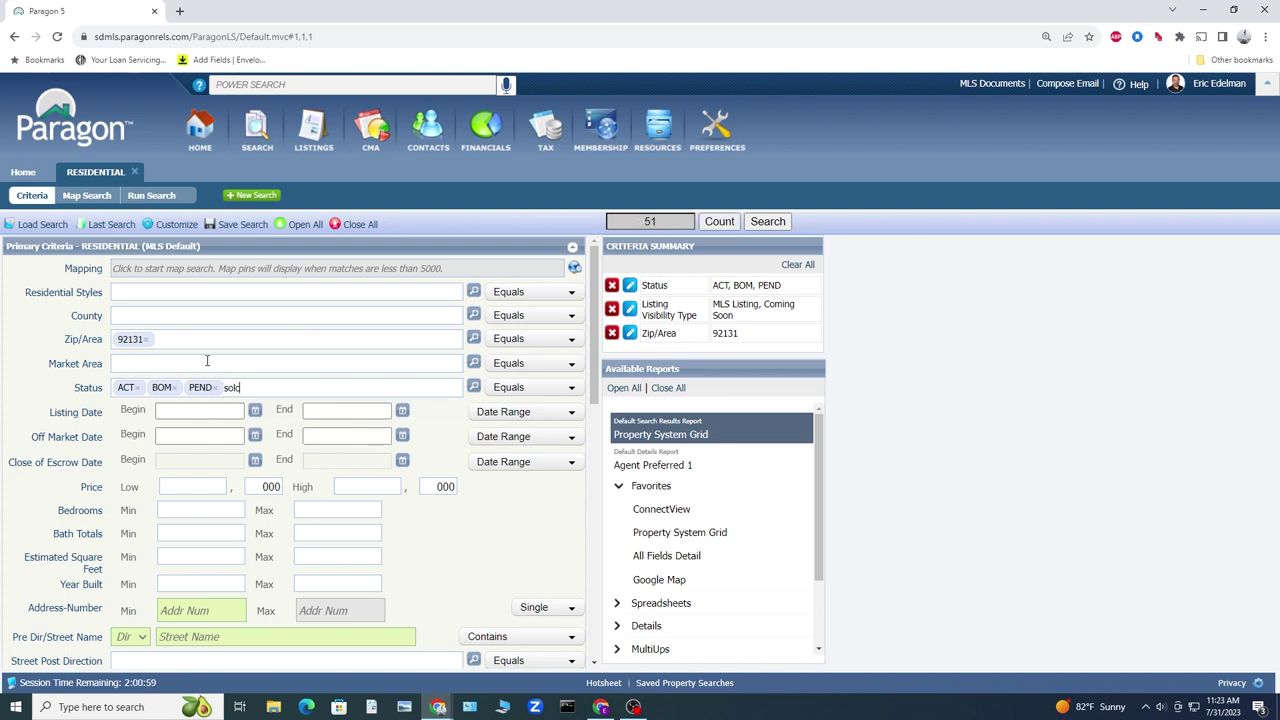
{"action": "key", "text": "BackSpace"}
{"action": "type", "text": "d"}
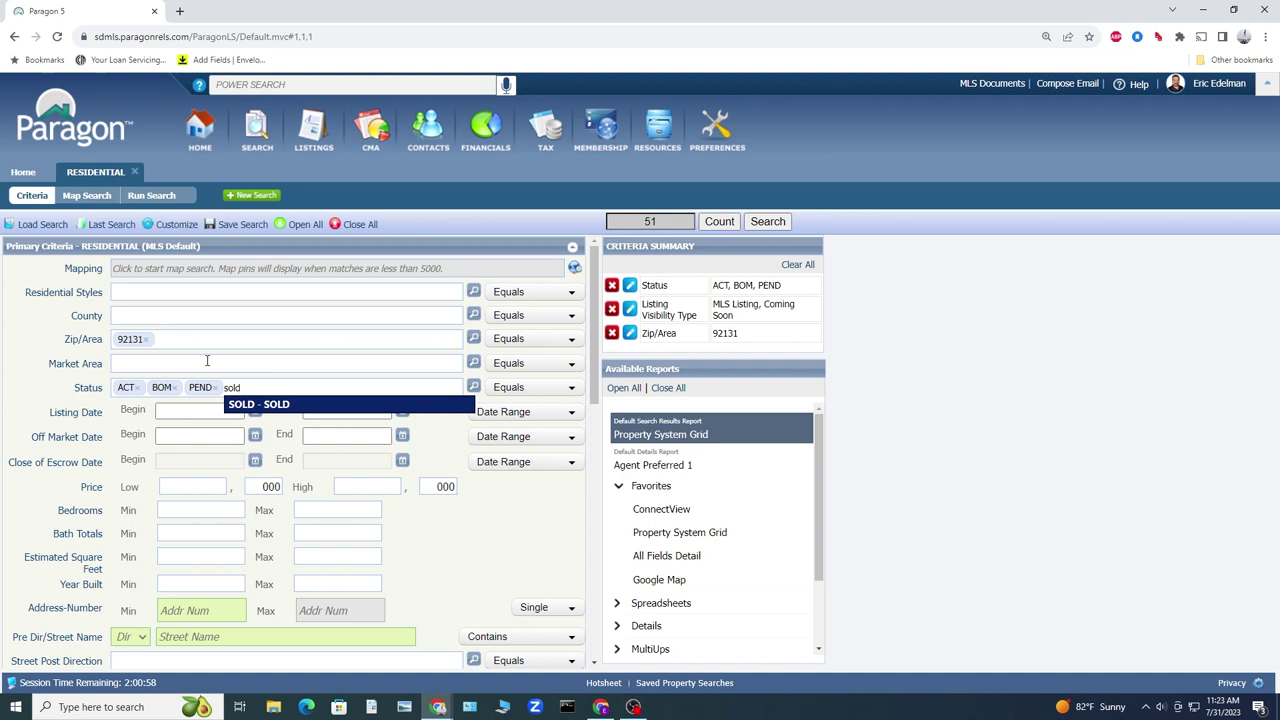
{"action": "left_click", "coordinate": [266, 405]}
{"action": "left_click", "coordinate": [482, 463]}
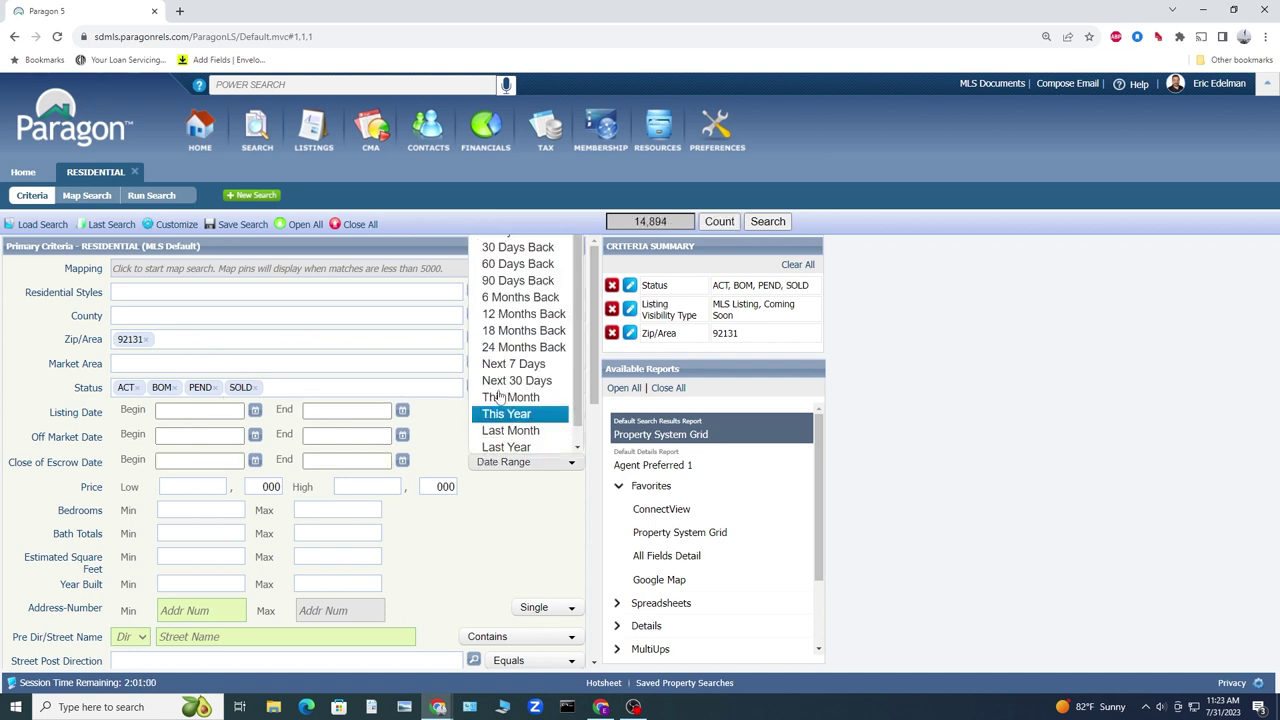
{"action": "left_click", "coordinate": [526, 248]}
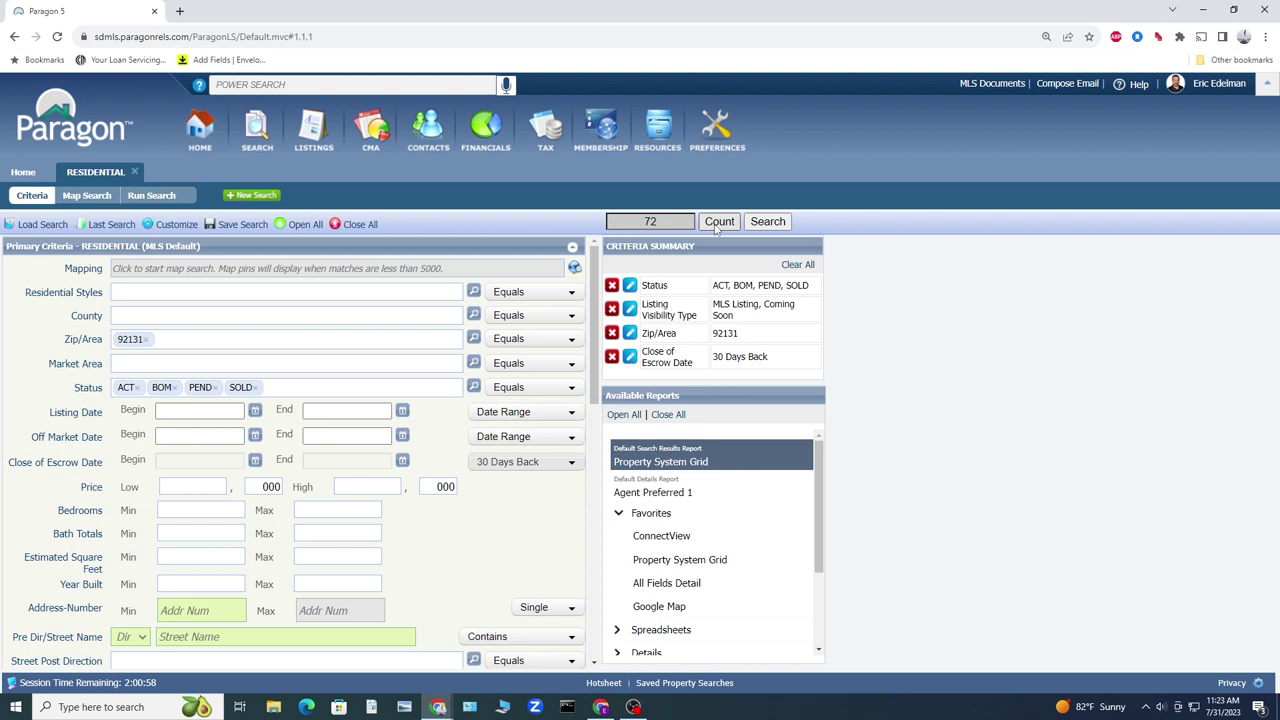
Run the search for the 72 listings and open the CMA Summary report
{"action": "left_click", "coordinate": [768, 222]}
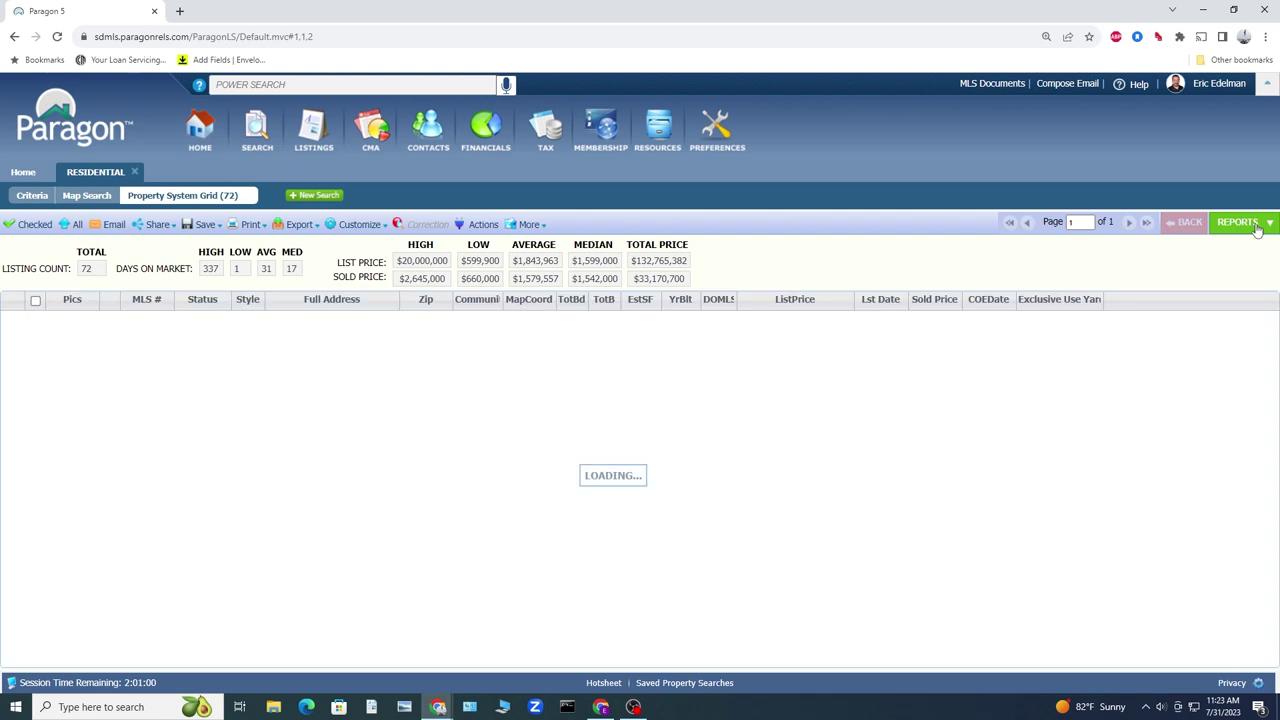
{"action": "left_click", "coordinate": [1256, 228]}
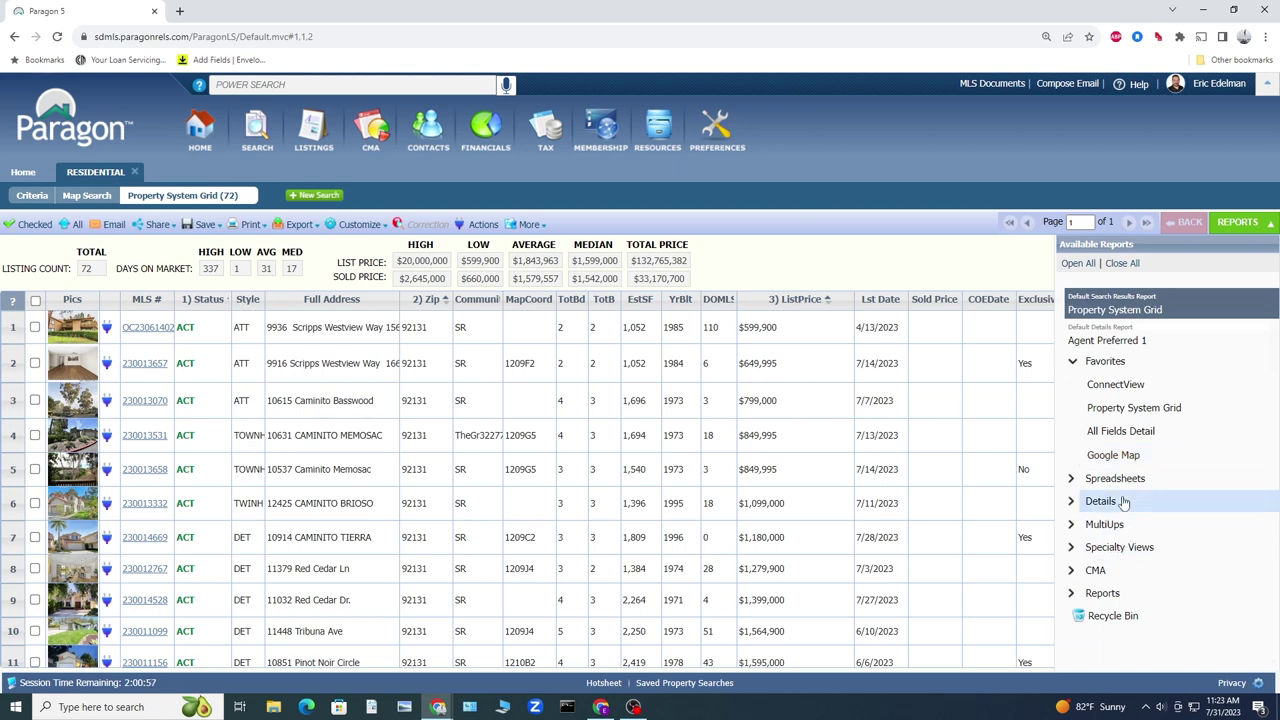
{"action": "left_click", "coordinate": [1118, 570]}
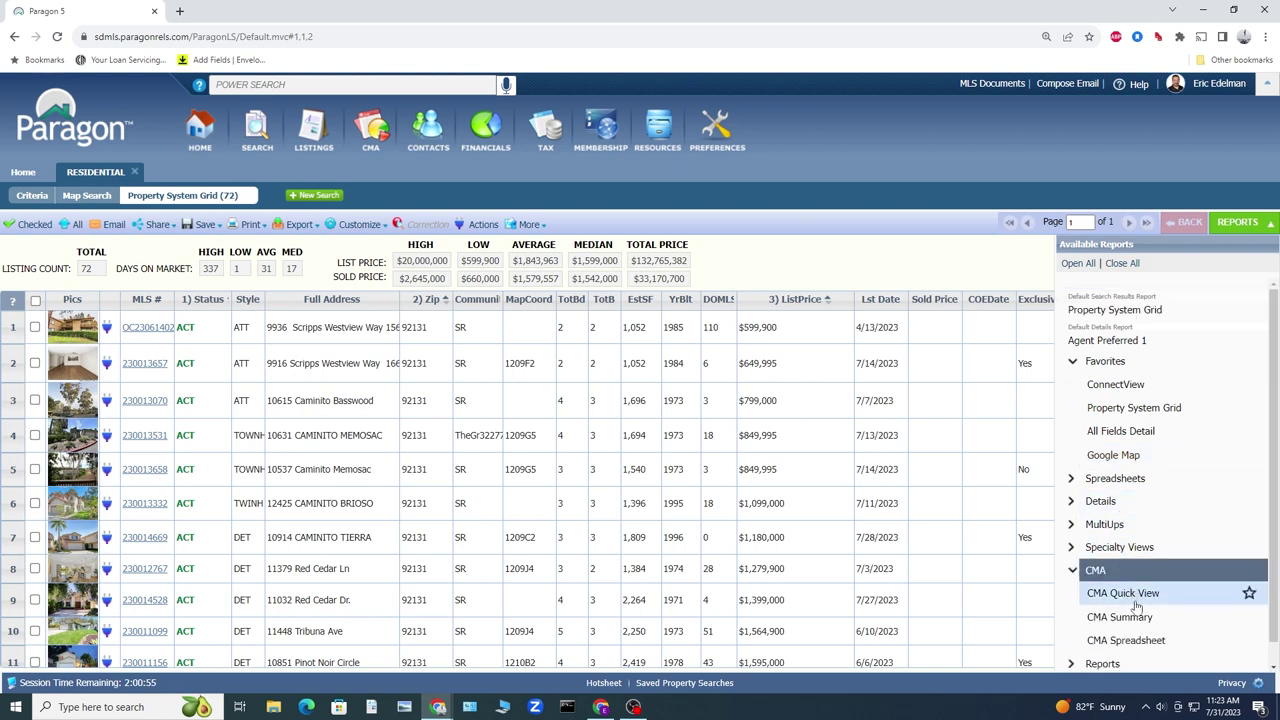
{"action": "left_click", "coordinate": [1134, 615]}
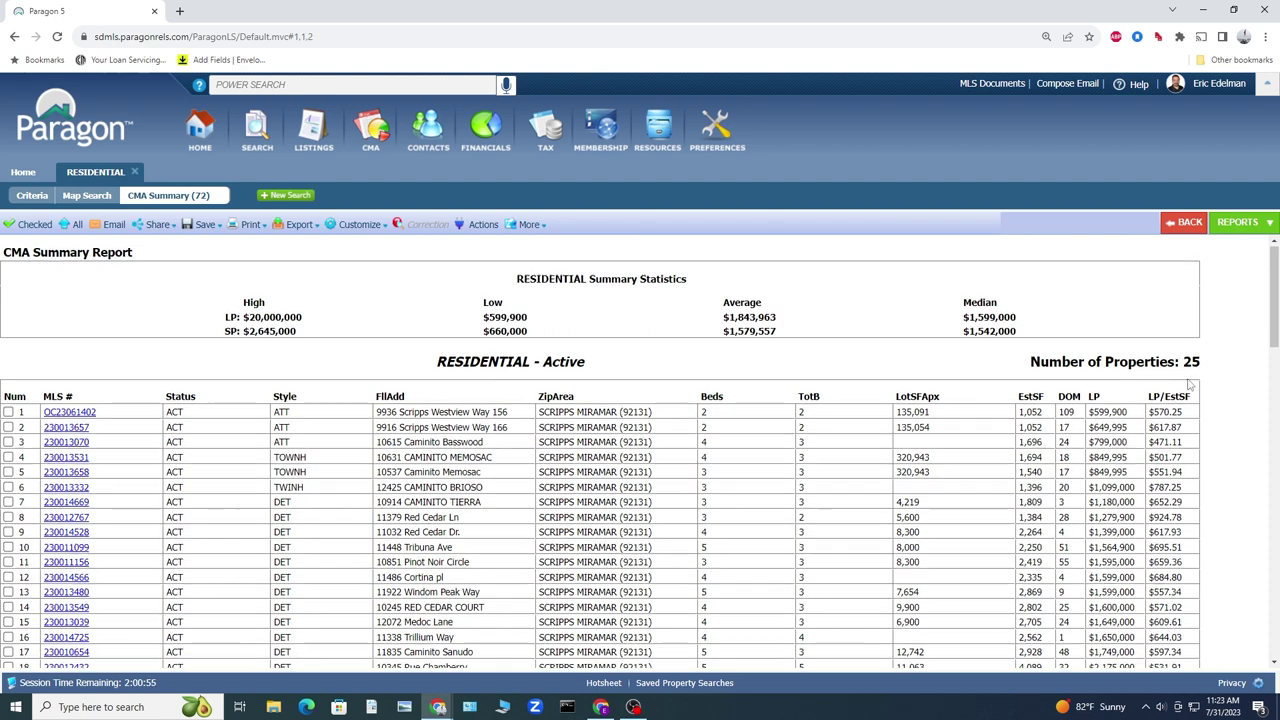
Scroll through the CMA Summary's active listings and their Avg/Min/Max/Med rows, then back to the top
{"action": "scroll", "coordinate": [1190, 385], "scroll_direction": "down", "scroll_amount": 2}
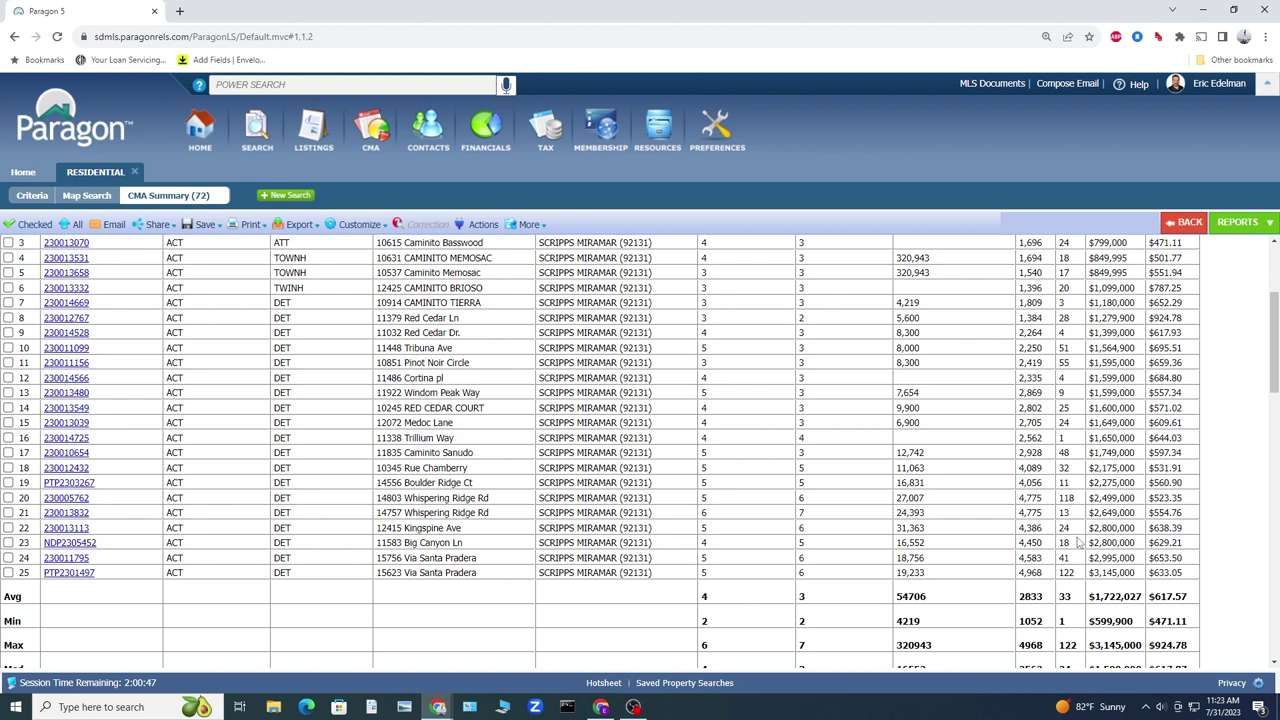
{"action": "scroll", "coordinate": [1078, 541], "scroll_direction": "up", "scroll_amount": 1}
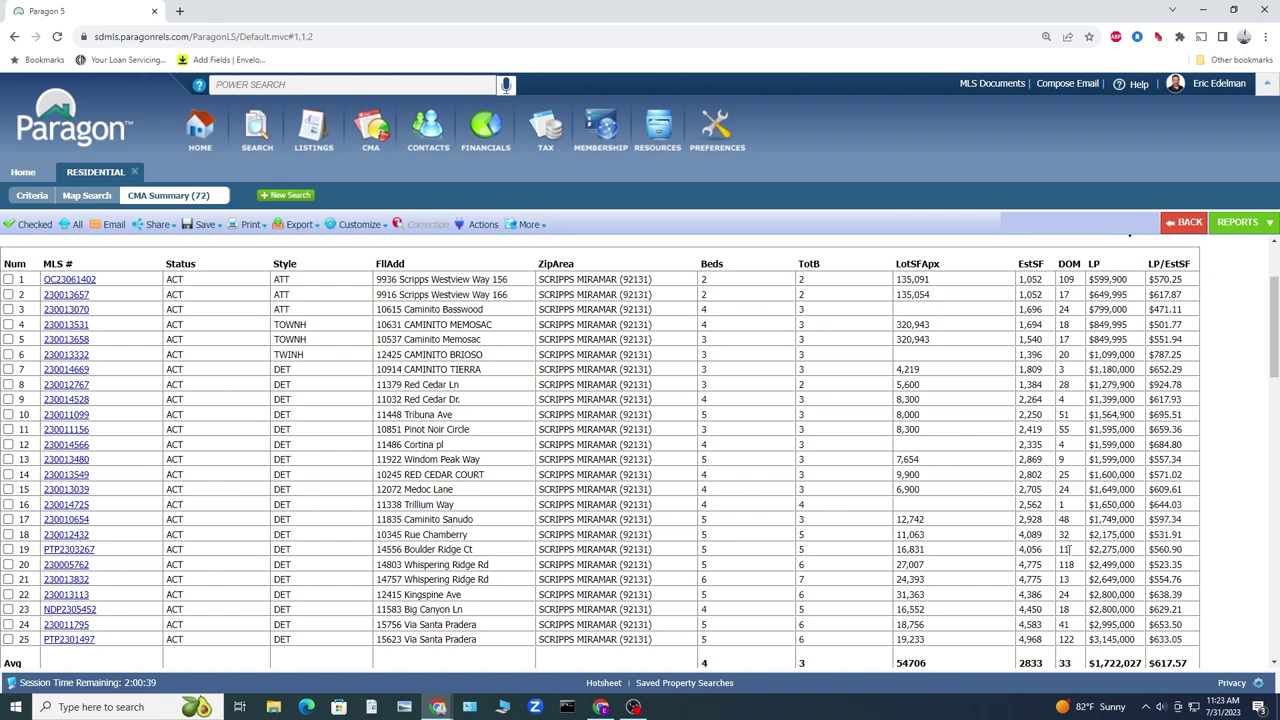
{"action": "scroll", "coordinate": [1070, 563], "scroll_direction": "down", "scroll_amount": 2}
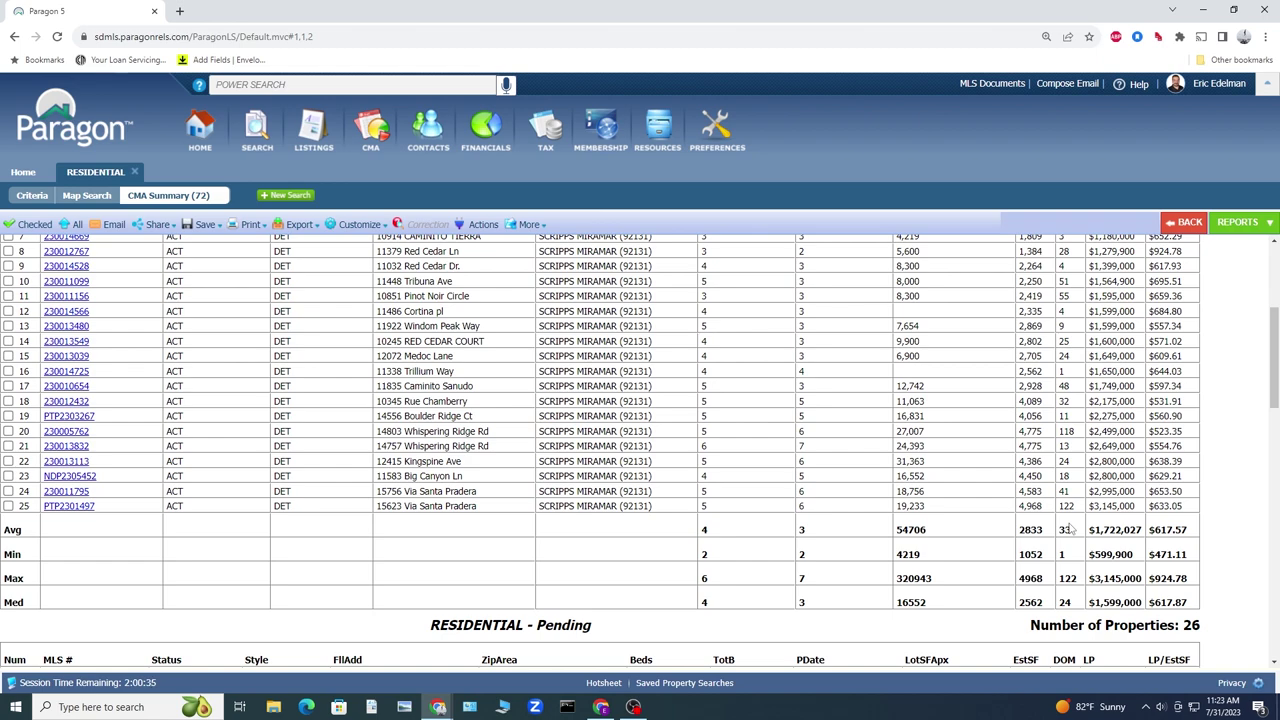
{"action": "scroll", "coordinate": [1075, 530], "scroll_direction": "up", "scroll_amount": 4}
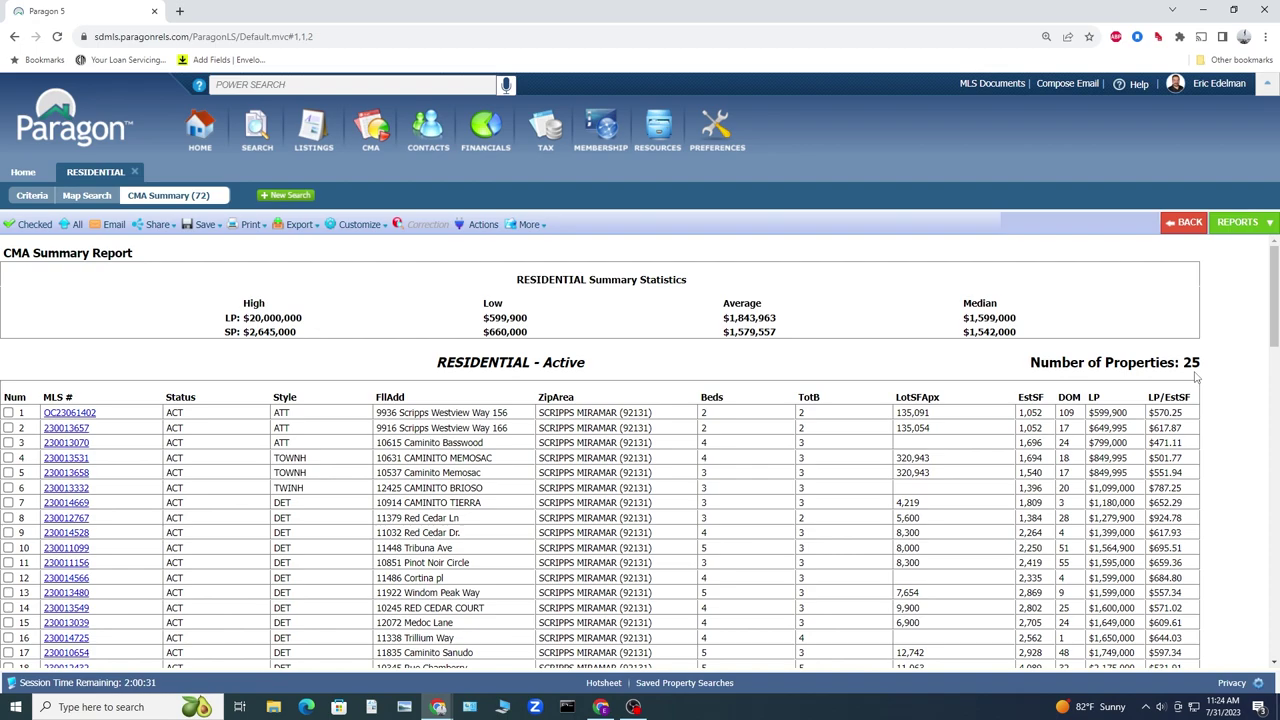
{"action": "scroll", "coordinate": [1195, 421], "scroll_direction": "down", "scroll_amount": 6}
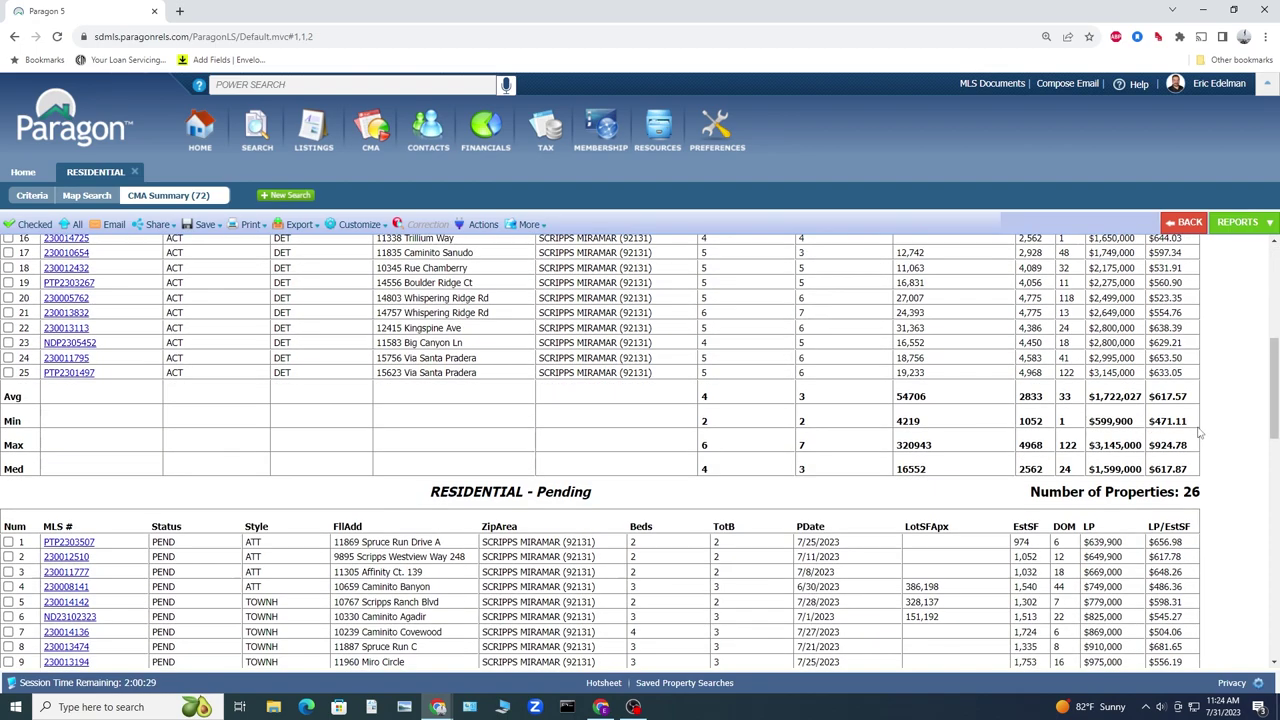
{"action": "scroll", "coordinate": [1204, 468], "scroll_direction": "up", "scroll_amount": 3}
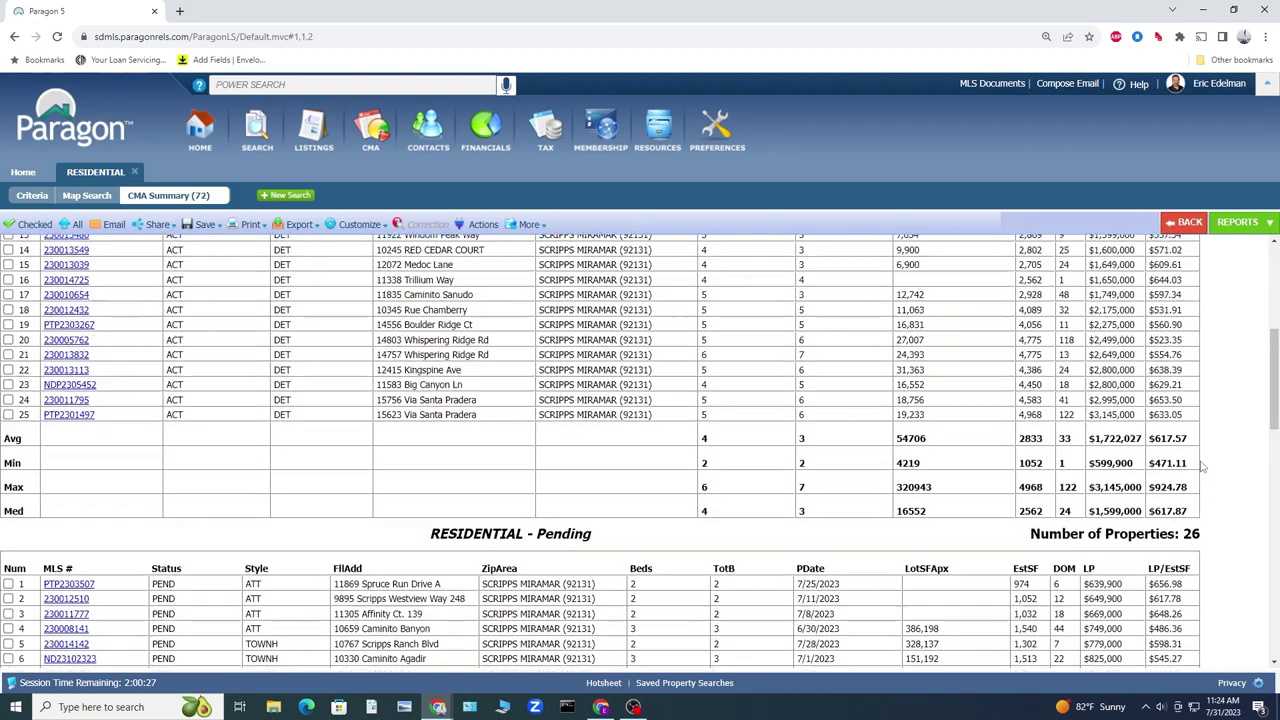
{"action": "scroll", "coordinate": [1203, 466], "scroll_direction": "down", "scroll_amount": 3}
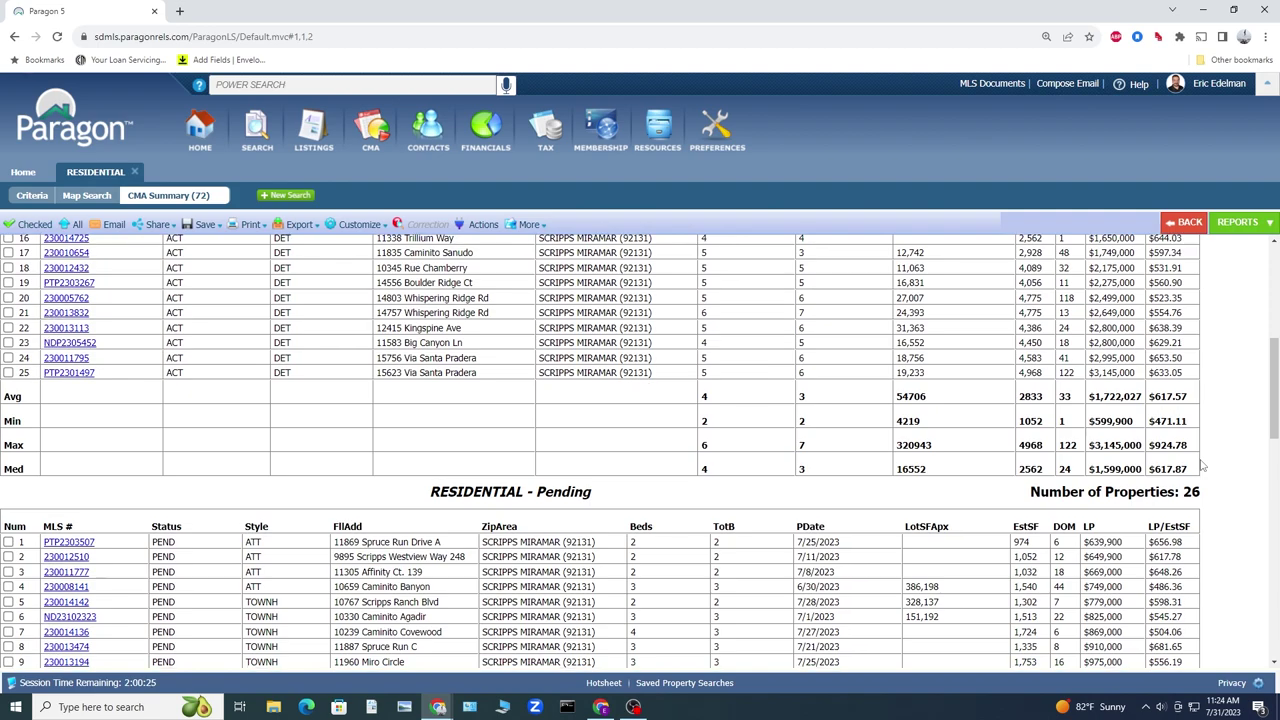
{"action": "scroll", "coordinate": [1203, 466], "scroll_direction": "up", "scroll_amount": 3}
{"action": "scroll", "coordinate": [1195, 455], "scroll_direction": "down", "scroll_amount": 3}
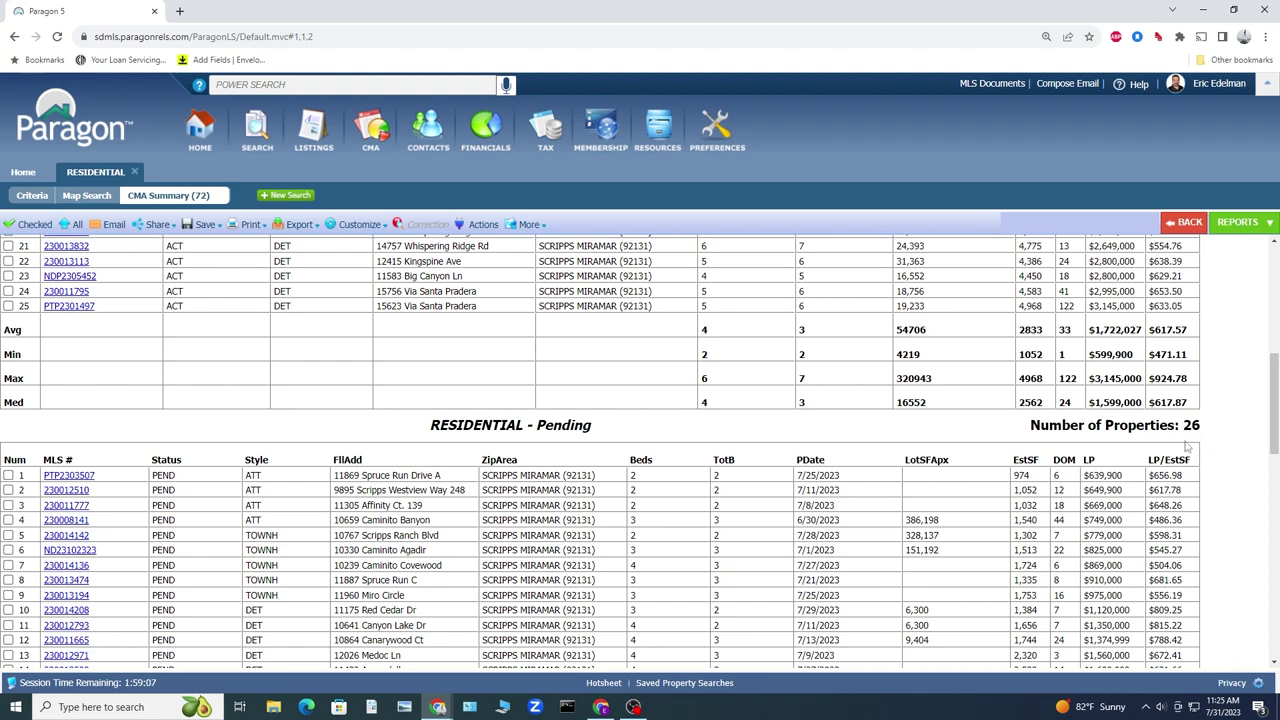
{"action": "scroll", "coordinate": [1187, 447], "scroll_direction": "down", "scroll_amount": 5}
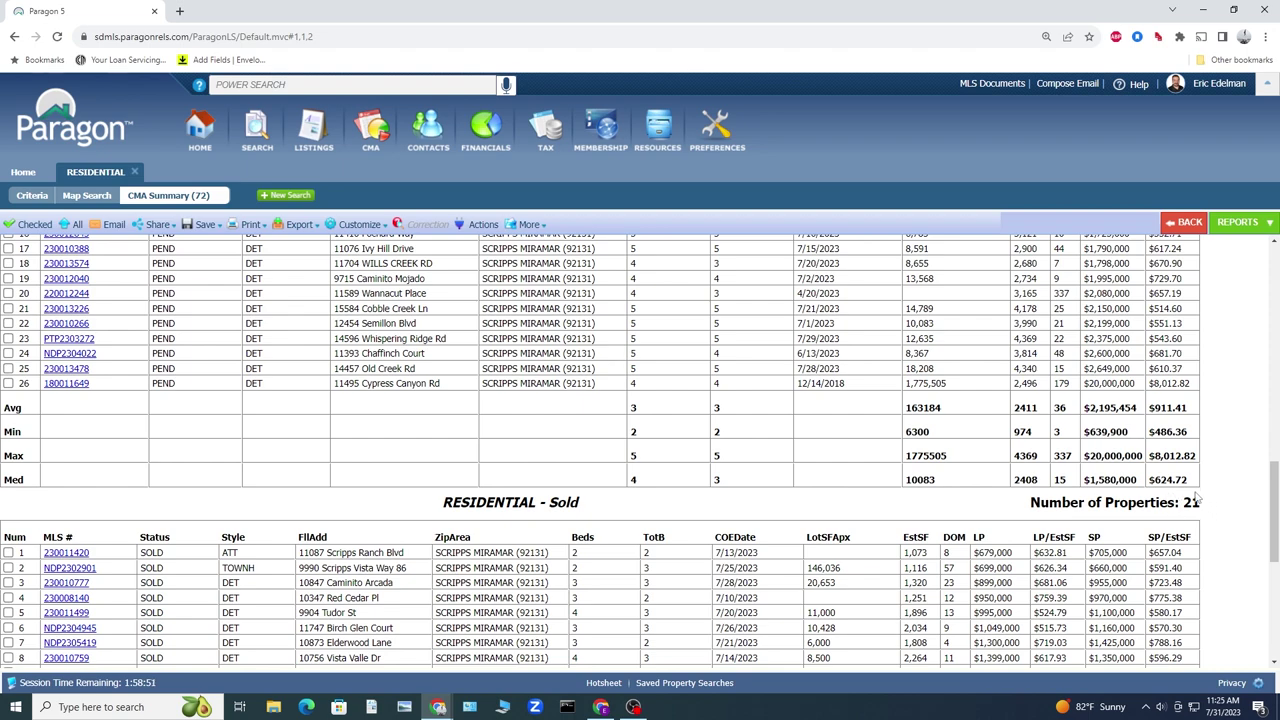
{"action": "scroll", "coordinate": [1188, 500], "scroll_direction": "up", "scroll_amount": 3}
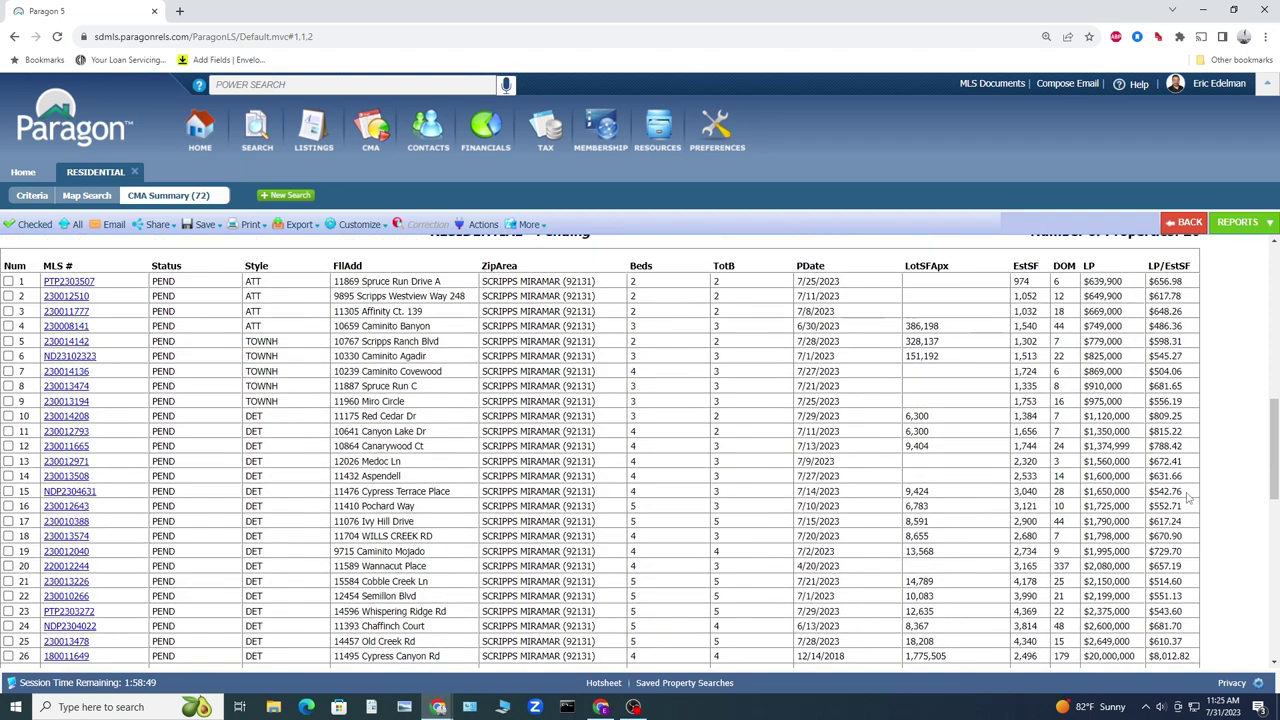
{"action": "scroll", "coordinate": [1188, 500], "scroll_direction": "up", "scroll_amount": 5}
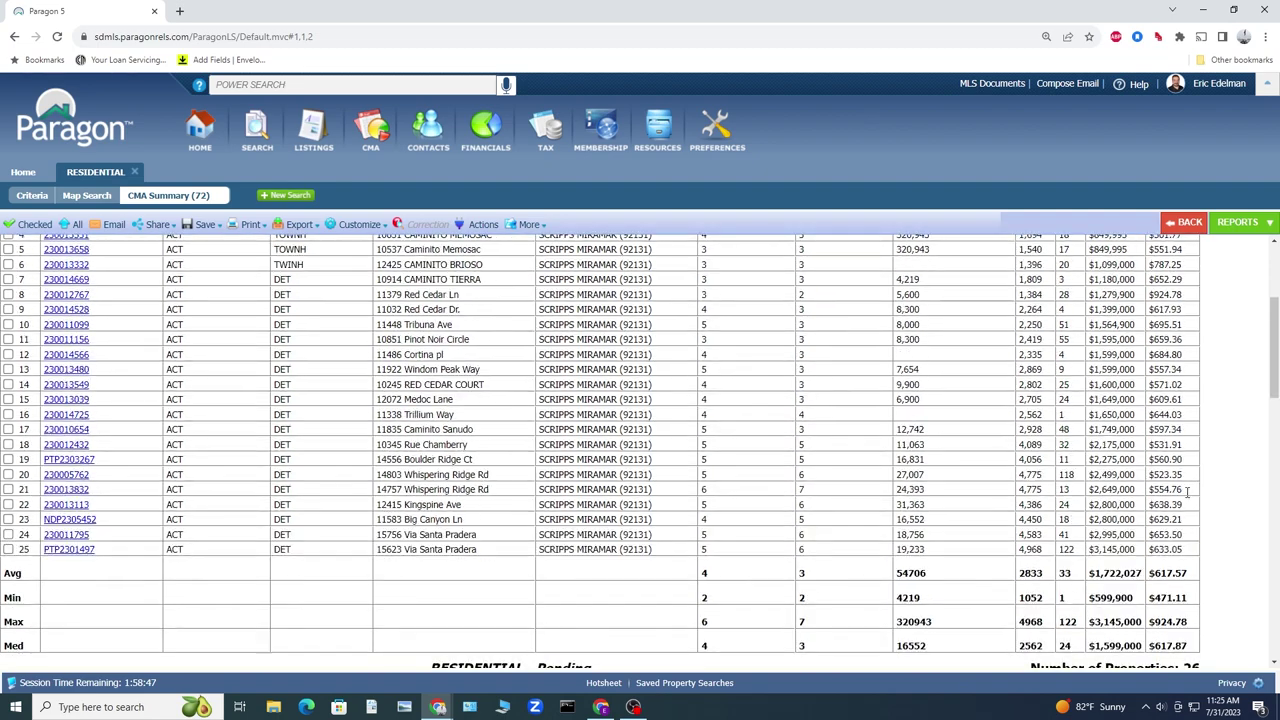
{"action": "scroll", "coordinate": [1188, 505], "scroll_direction": "down", "scroll_amount": 6}
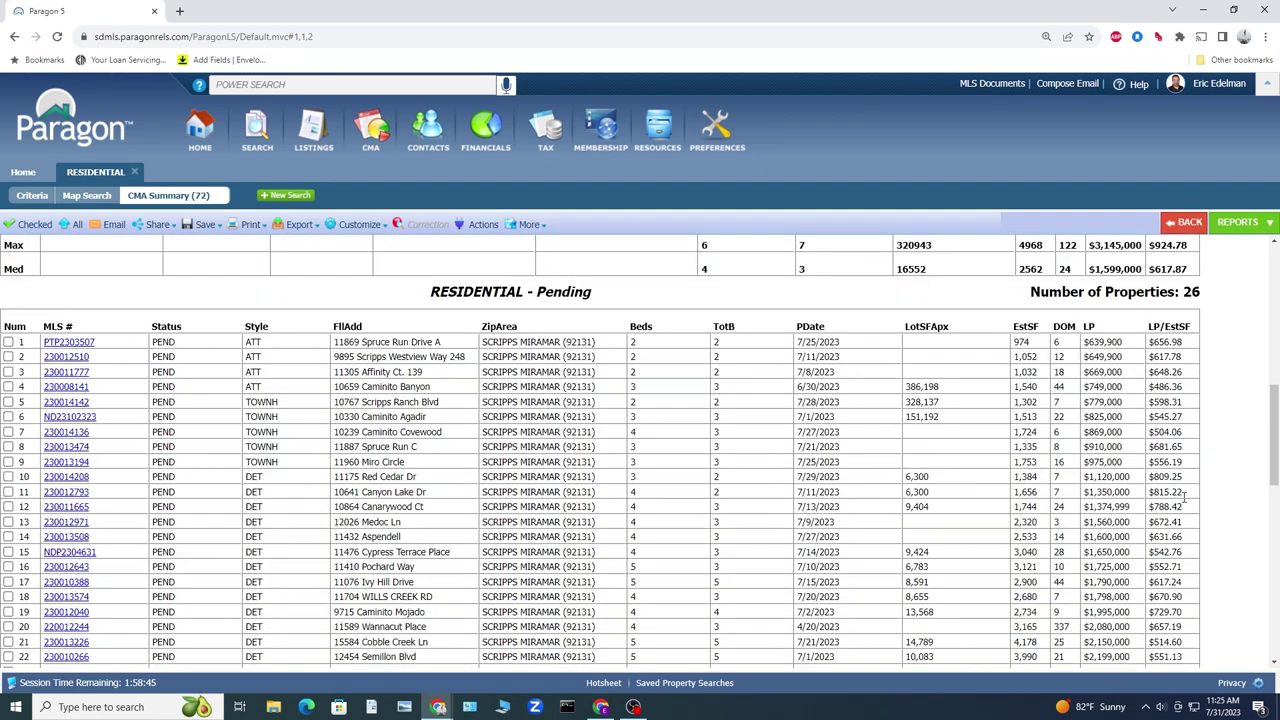
{"action": "scroll", "coordinate": [1185, 503], "scroll_direction": "down", "scroll_amount": 2}
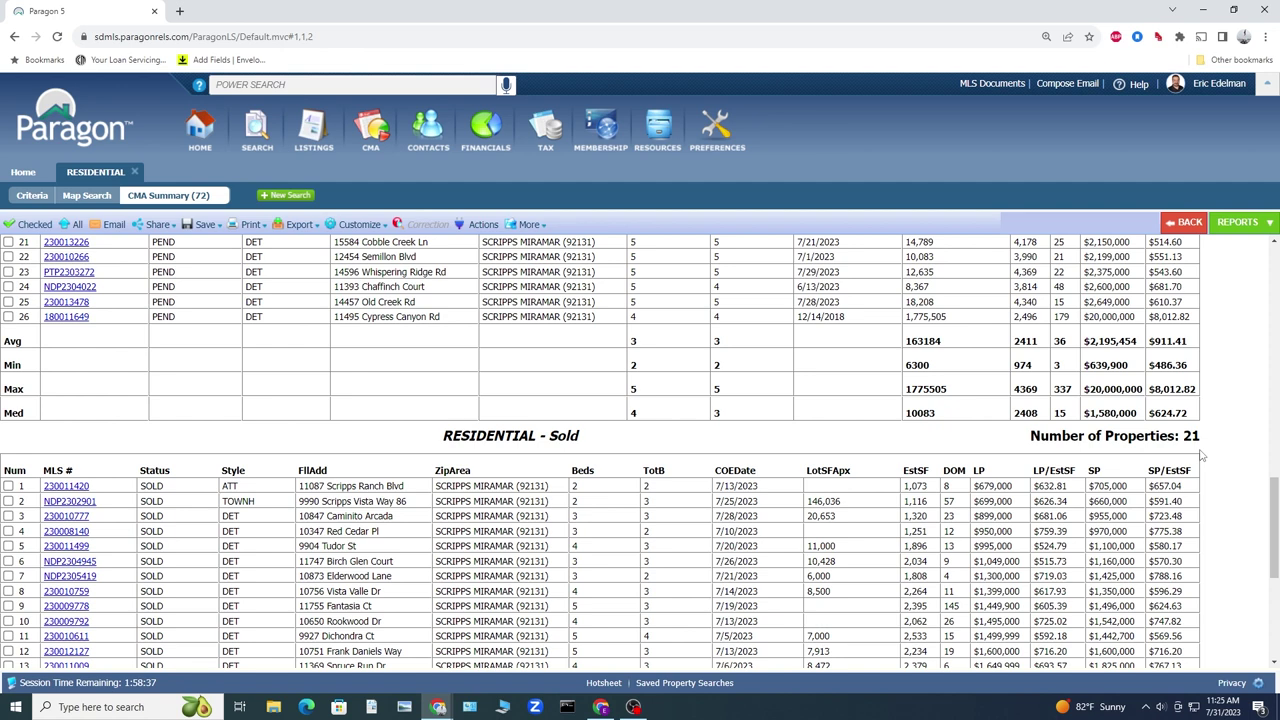
{"action": "scroll", "coordinate": [1202, 456], "scroll_direction": "down", "scroll_amount": 1}
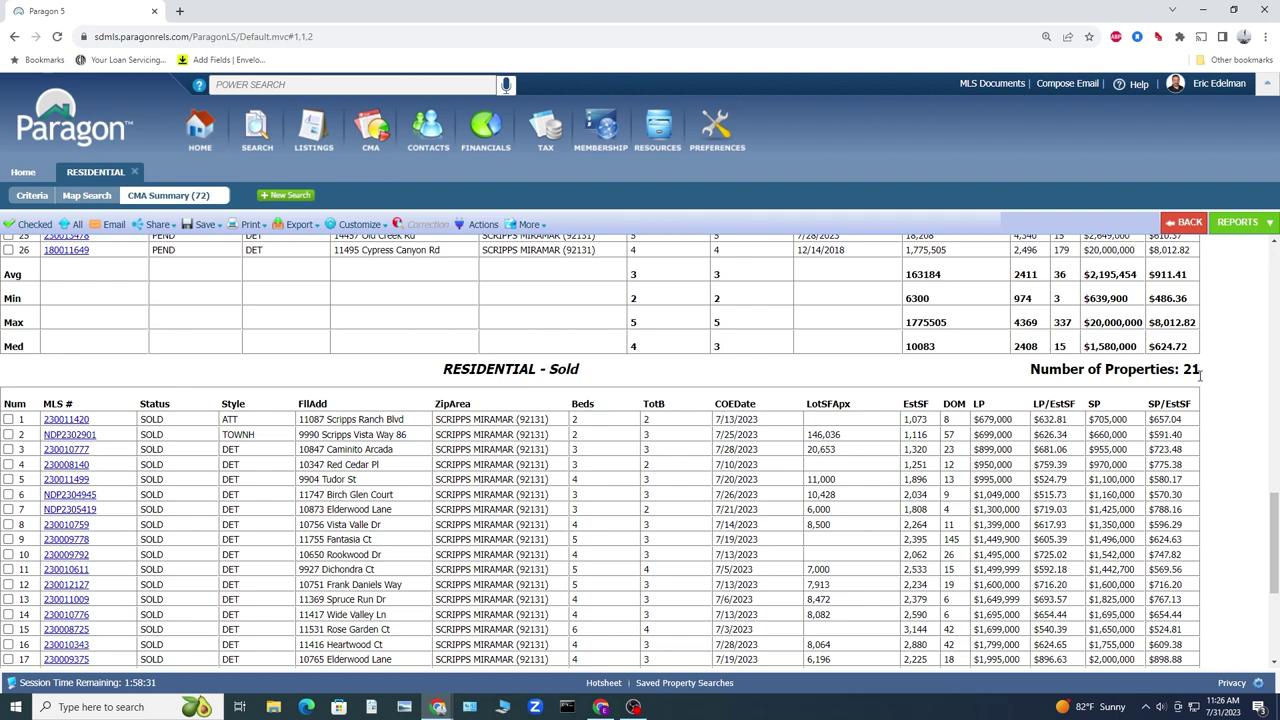
{"action": "scroll", "coordinate": [1208, 390], "scroll_direction": "down", "scroll_amount": 4}
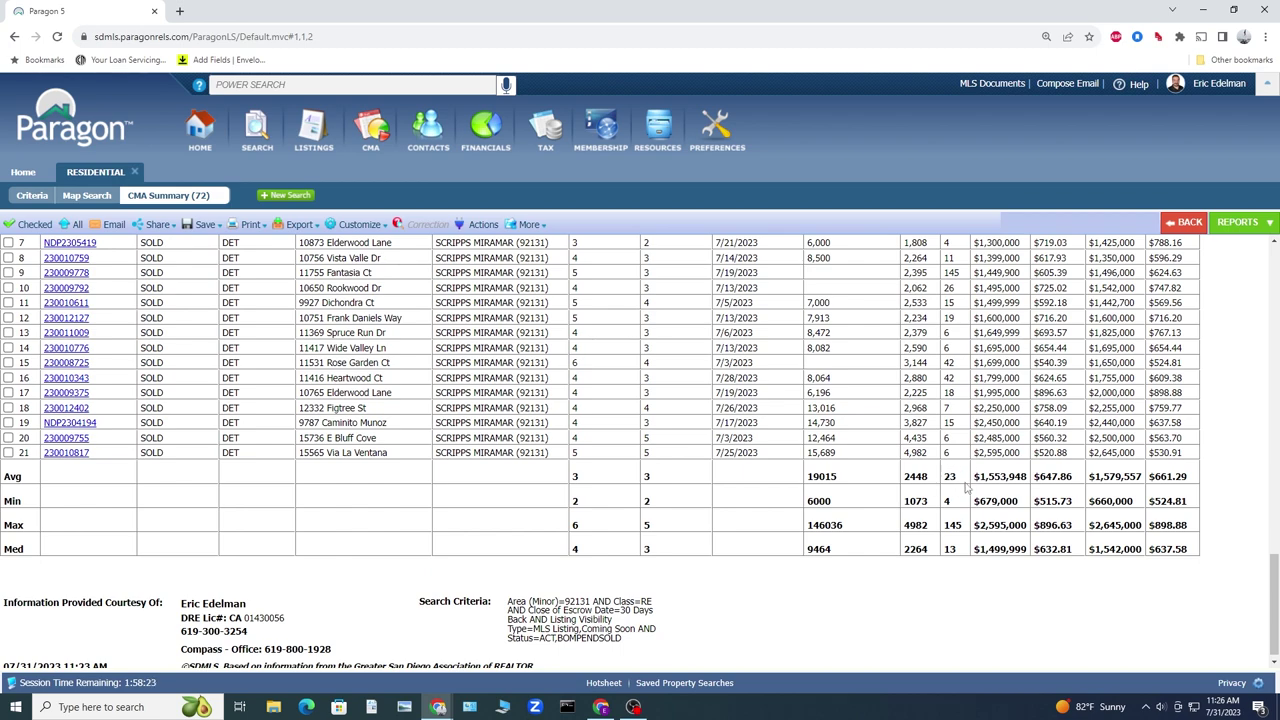
{"action": "scroll", "coordinate": [945, 490], "scroll_direction": "up", "scroll_amount": 3}
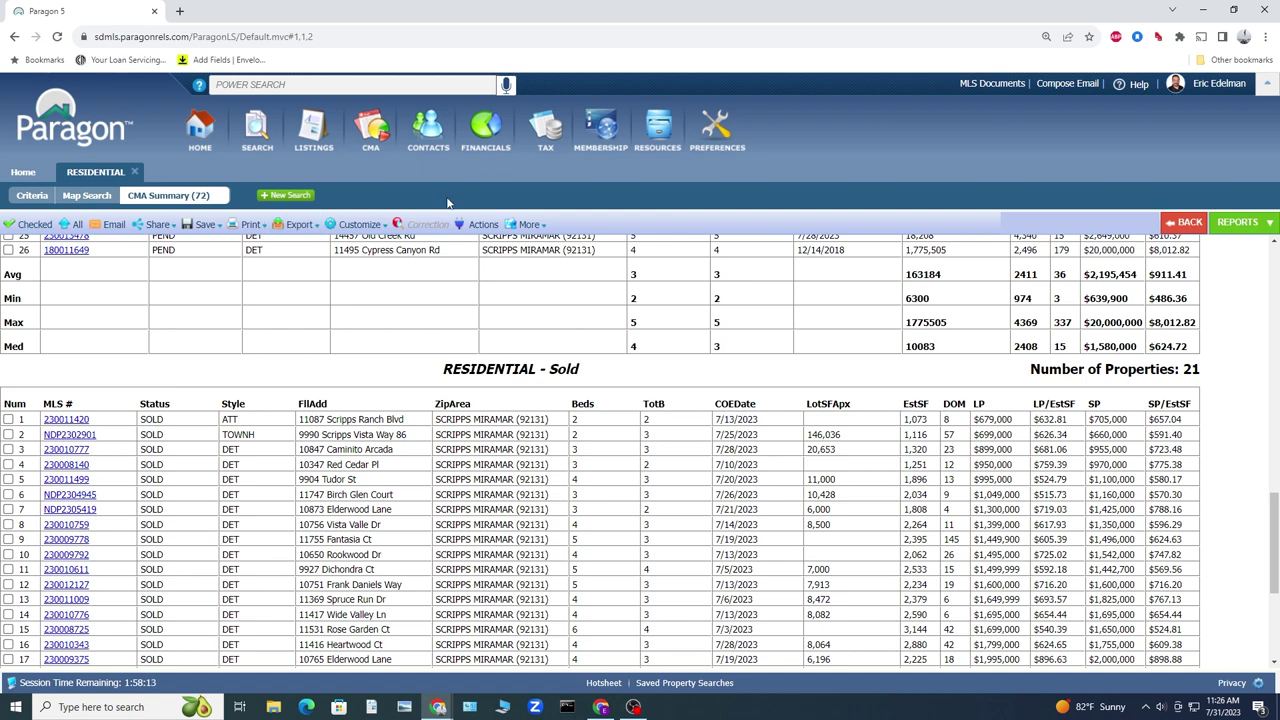
Add ZIP code 92131 as a second area on the Median Sales Price chart
{"action": "mouse_move", "coordinate": [650, 150]}
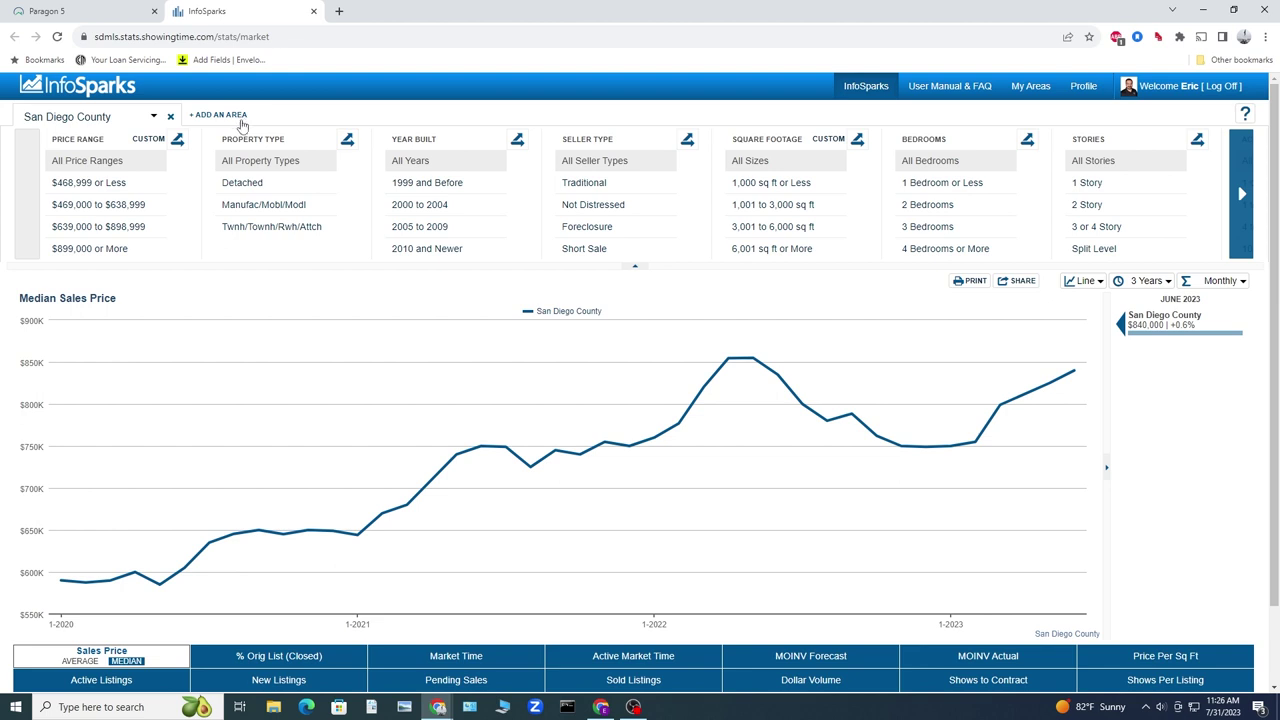
{"action": "left_click", "coordinate": [240, 118]}
{"action": "left_click", "coordinate": [213, 118]}
{"action": "type", "text": "92131"}
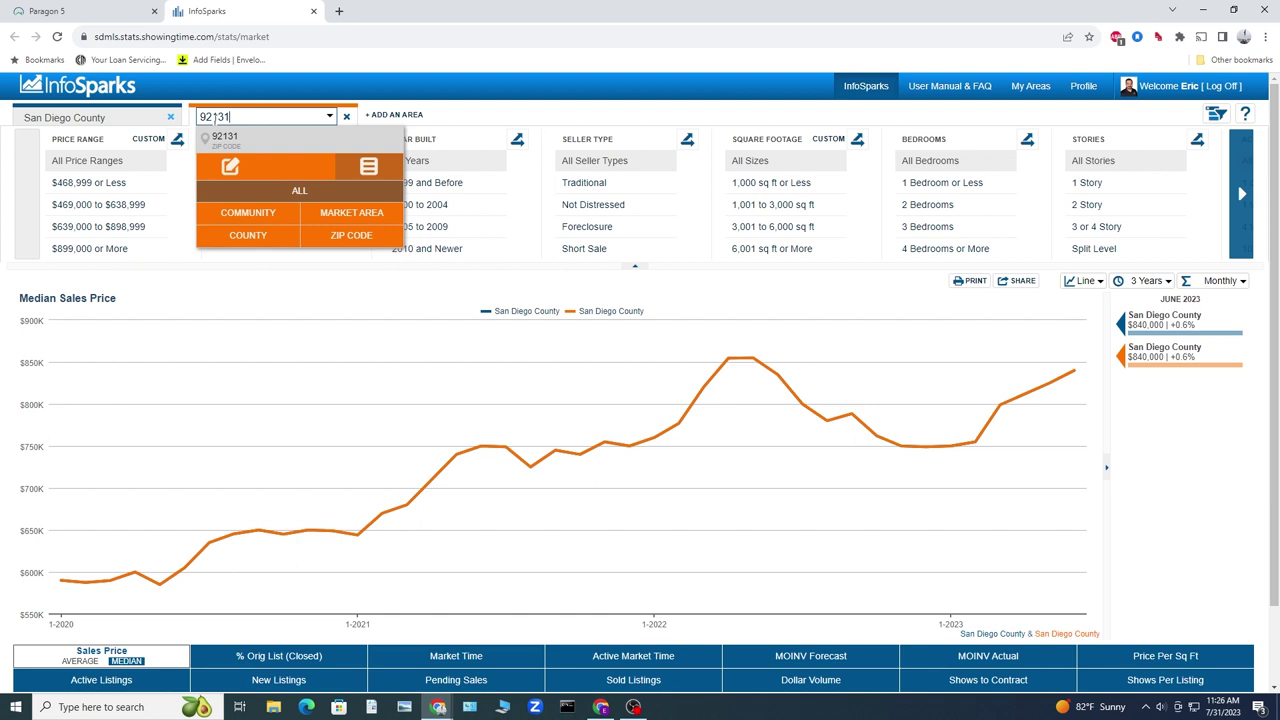
{"action": "left_click", "coordinate": [262, 139]}
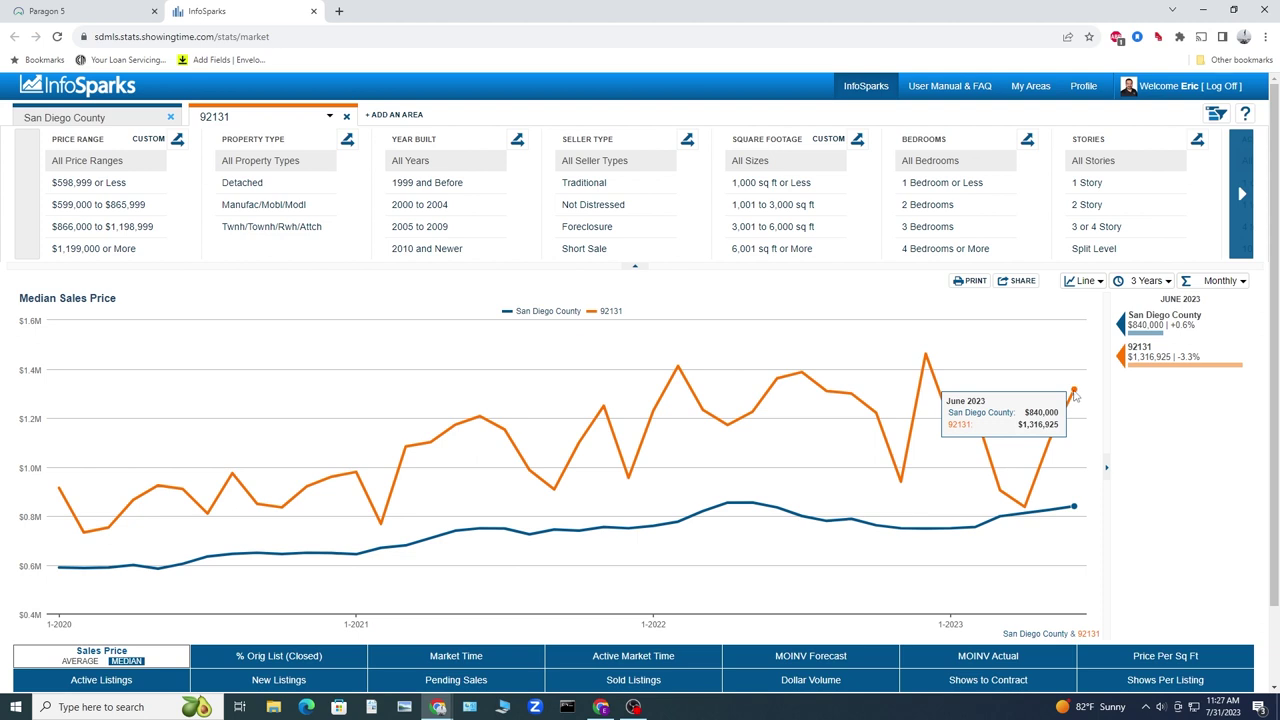
{"action": "mouse_move", "coordinate": [929, 362]}
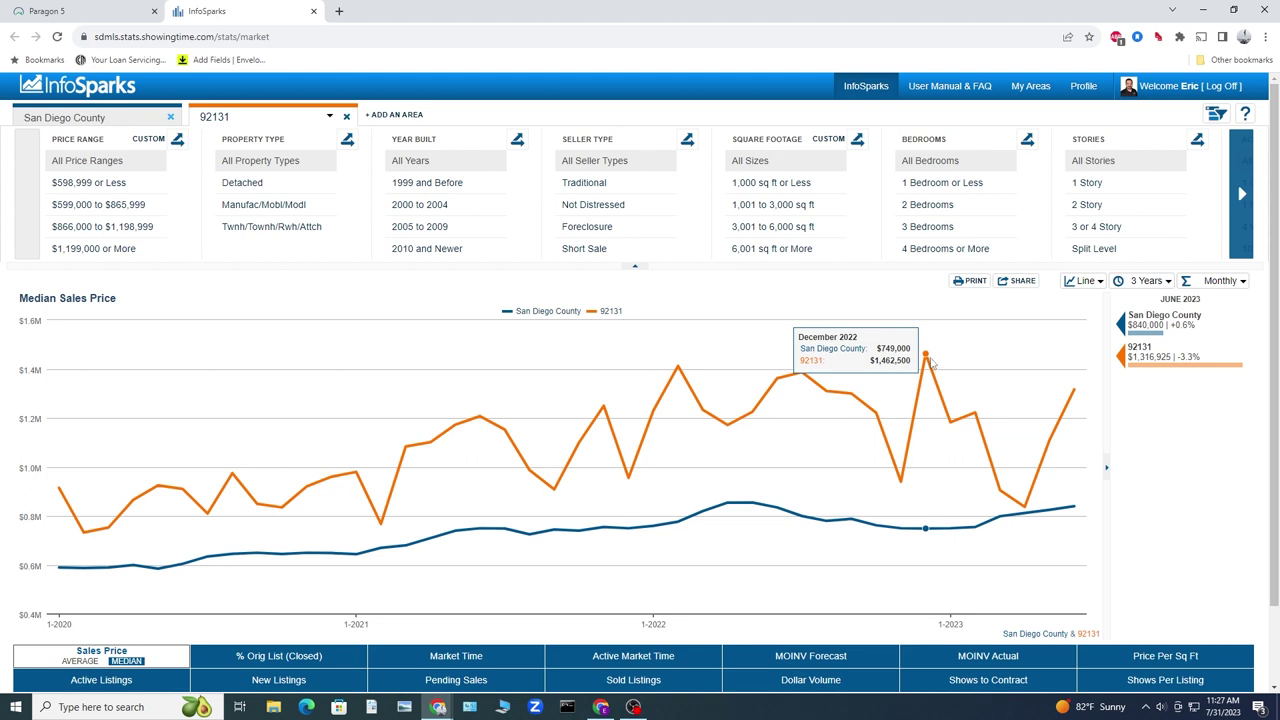